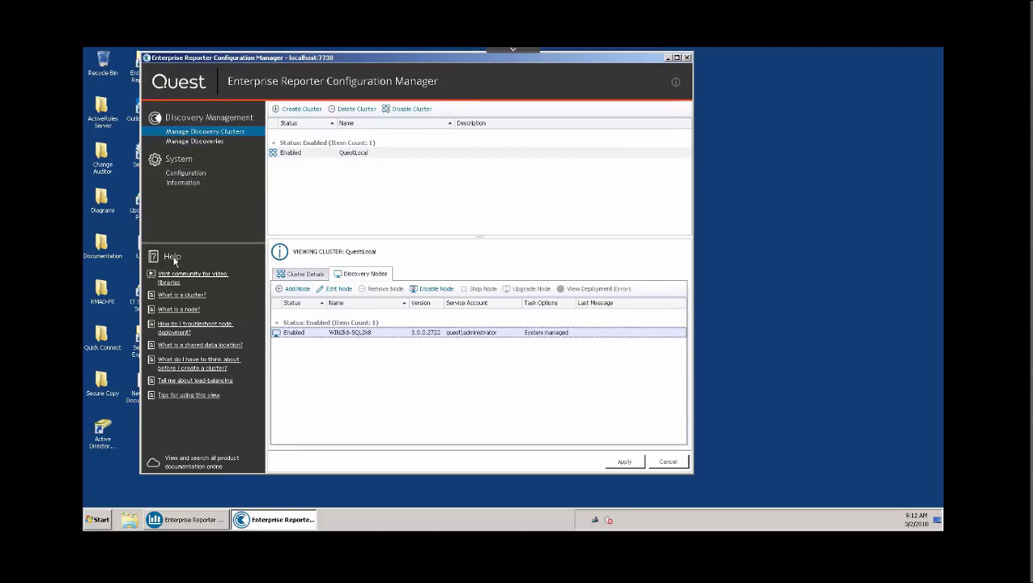
- Review the QuestLocal cluster's details and its discovery node
{"action": "left_click", "coordinate": [304, 153]}
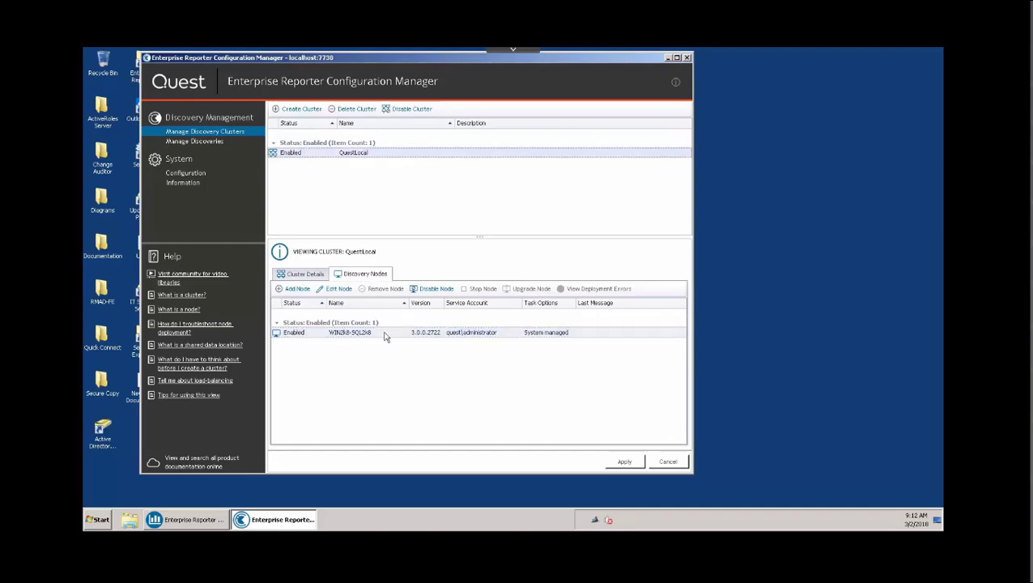
{"action": "left_click", "coordinate": [317, 275]}
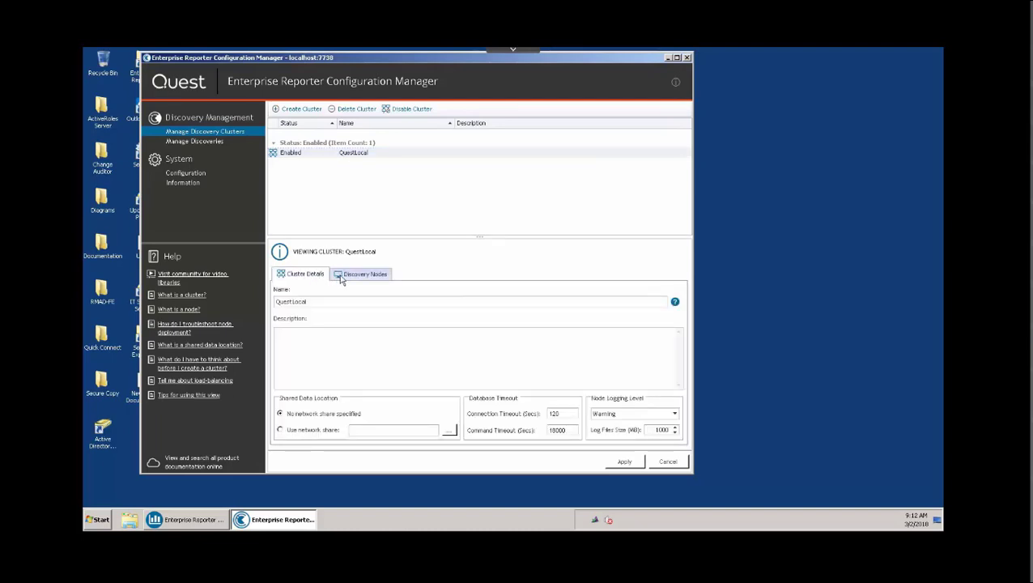
{"action": "left_click", "coordinate": [348, 277]}
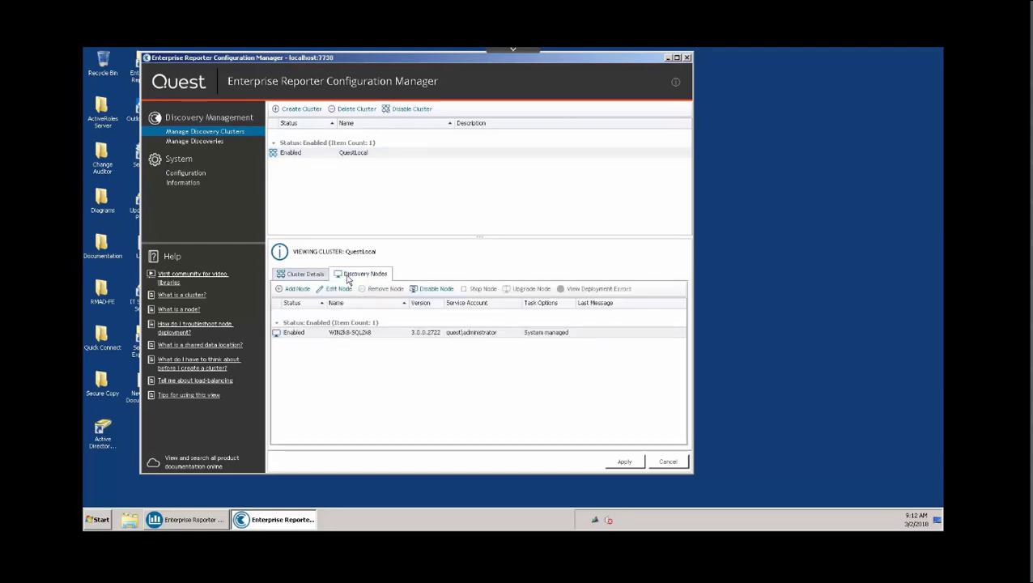
{"action": "left_click", "coordinate": [366, 337]}
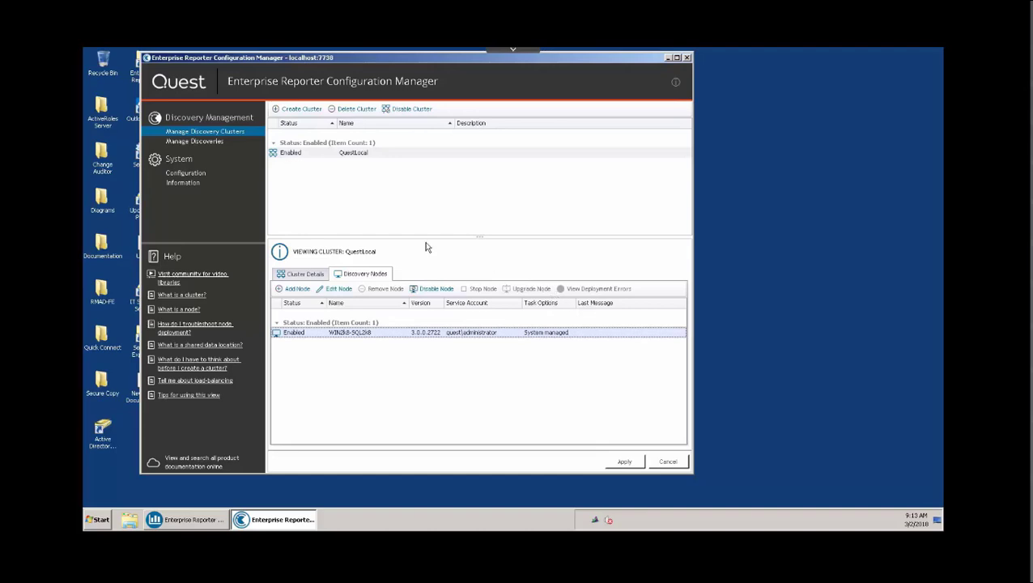
- Start a new Active Directory discovery named AD Demo 2, with description Demo, the QuestLocal cluster and default node credentials
{"action": "left_click", "coordinate": [229, 146]}
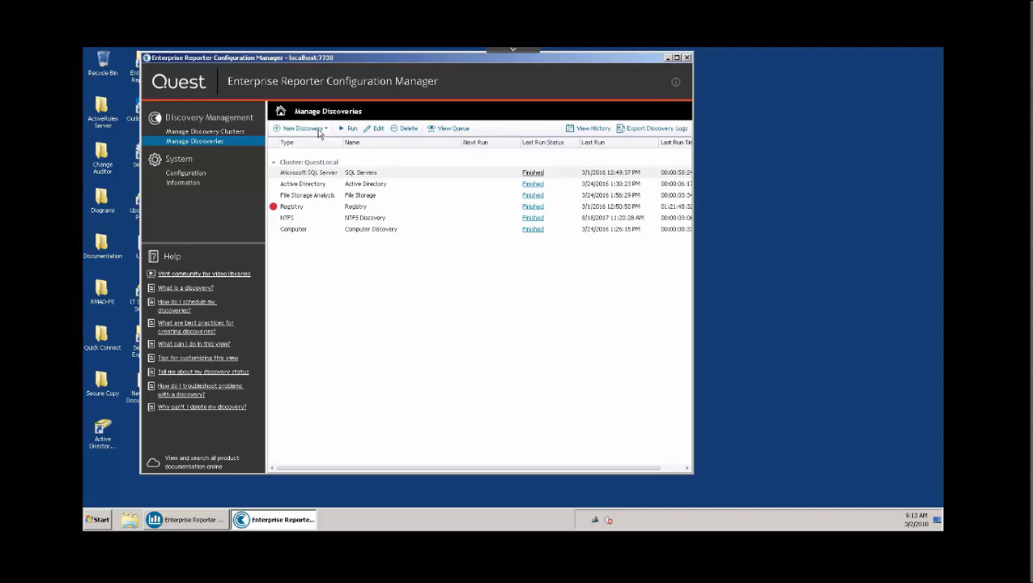
{"action": "left_click", "coordinate": [335, 186]}
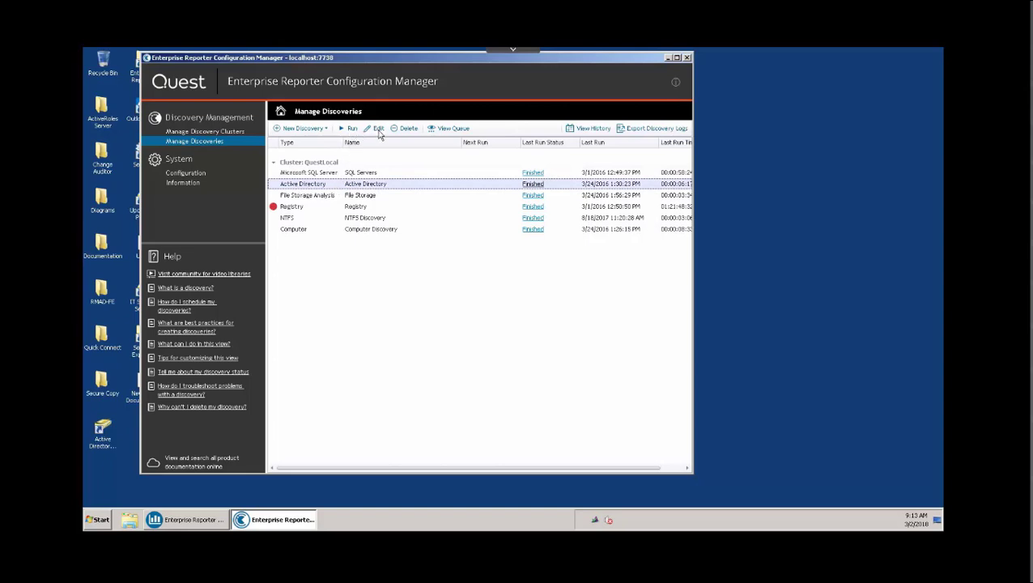
{"action": "left_click", "coordinate": [321, 129]}
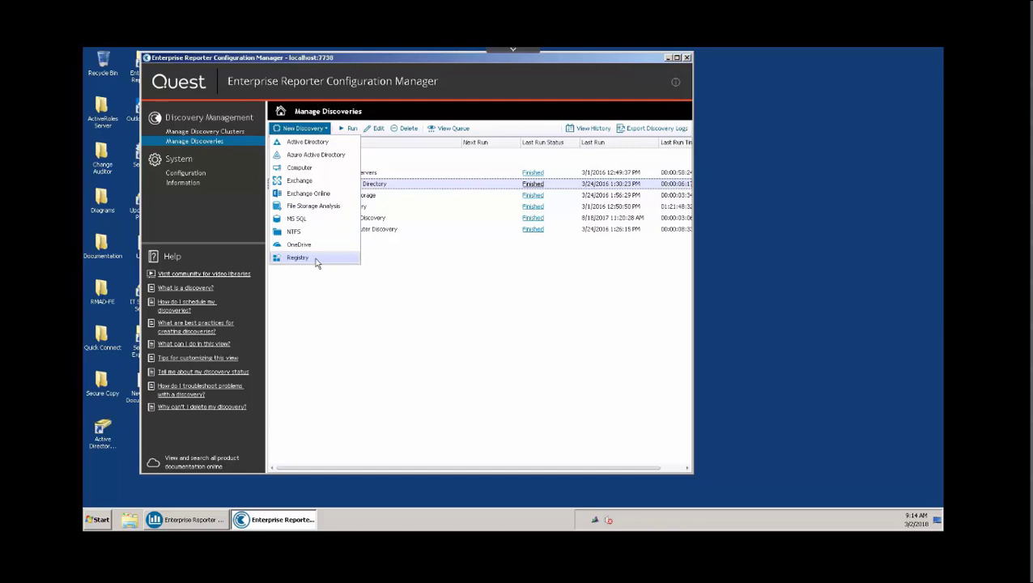
{"action": "left_click", "coordinate": [324, 143]}
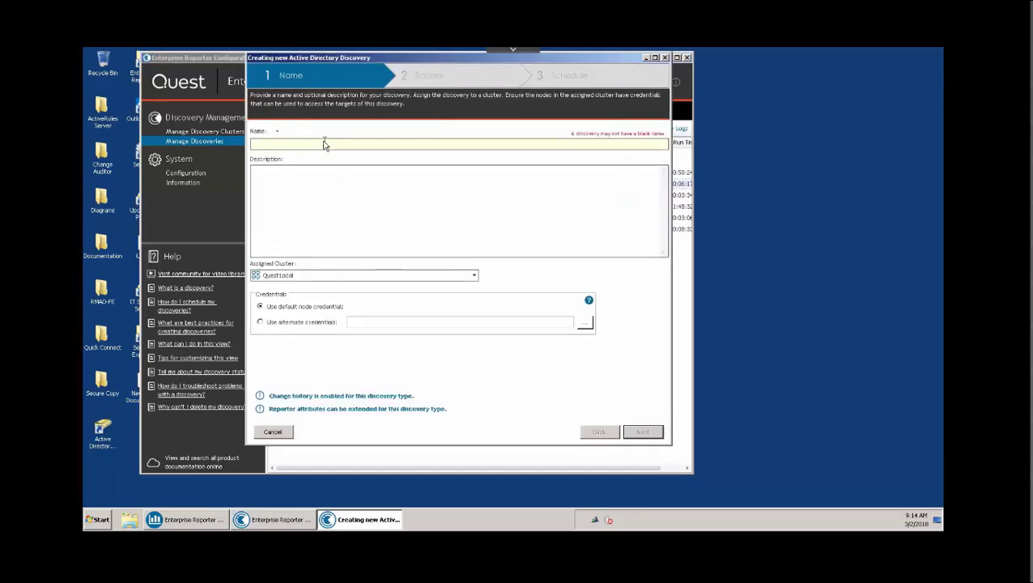
{"action": "type", "text": "AD Demo 2"}
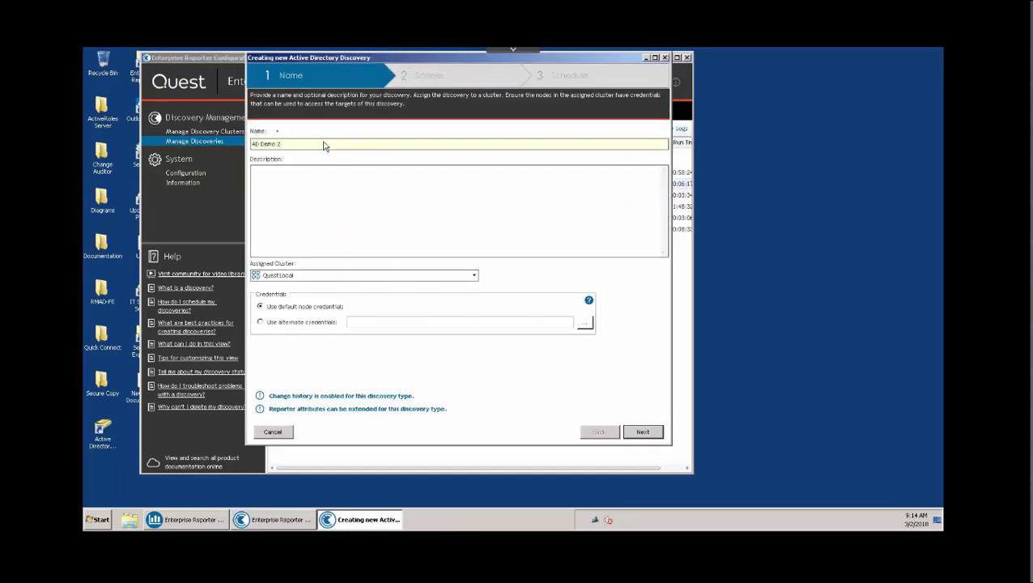
{"action": "left_click", "coordinate": [371, 208]}
{"action": "type", "text": "Demomo"}
{"action": "left_click", "coordinate": [474, 277]}
{"action": "left_click", "coordinate": [474, 277]}
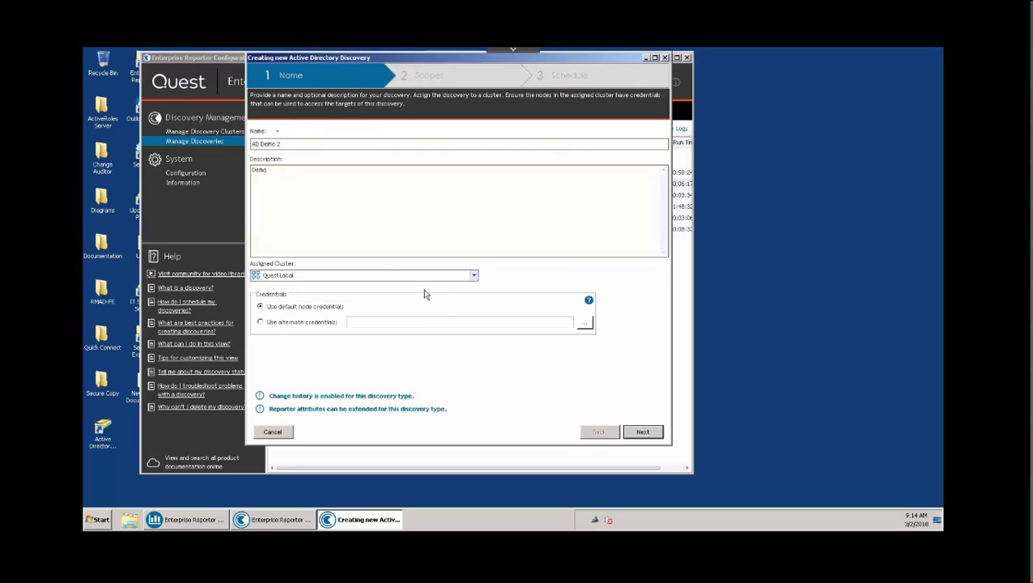
{"action": "left_click", "coordinate": [652, 433]}
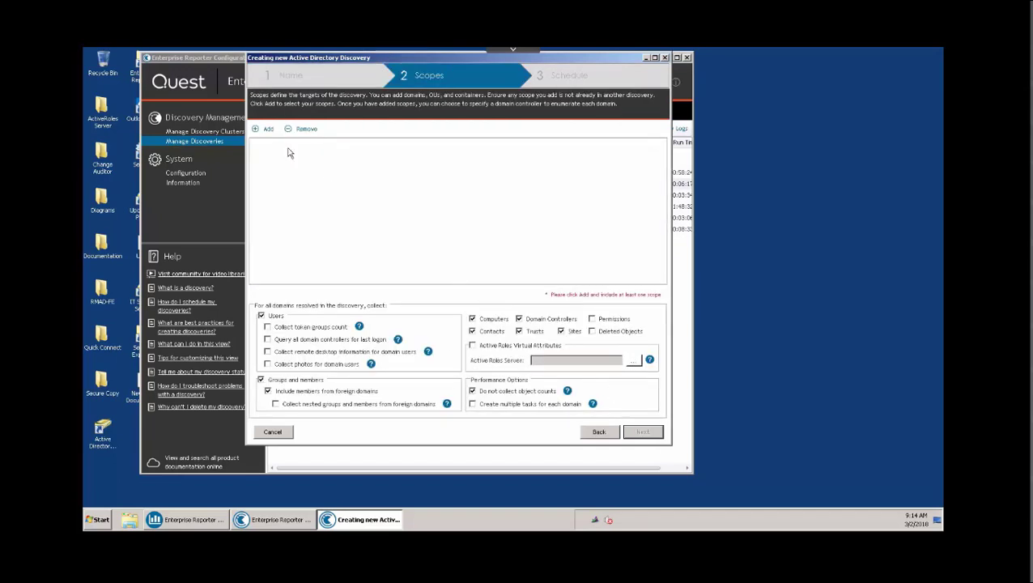
- Include the whole QUEST.LOCAL domain in the discovery's scope and finish the discovery without adding a schedule
{"action": "left_click", "coordinate": [266, 131]}
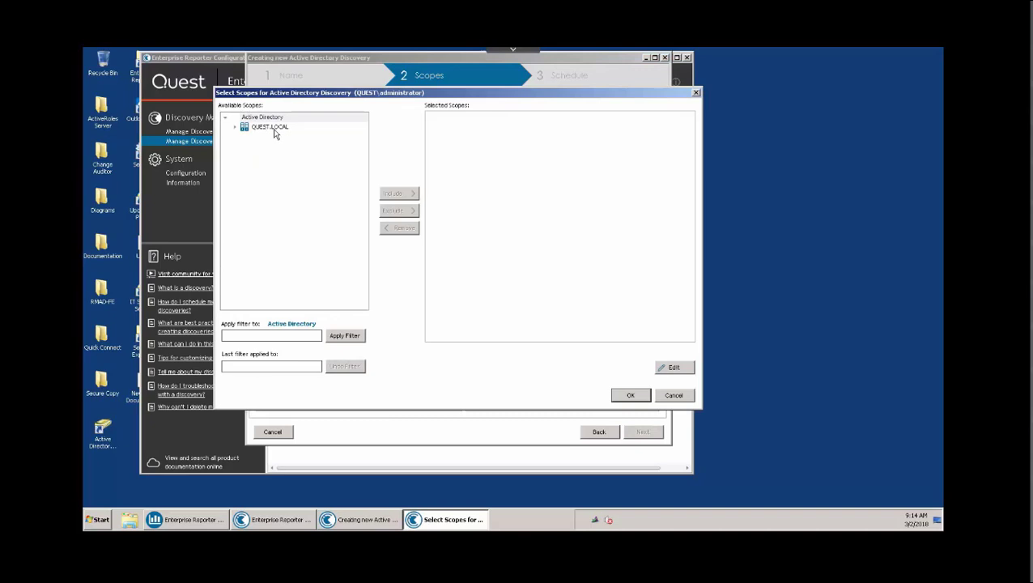
{"action": "left_click", "coordinate": [275, 129]}
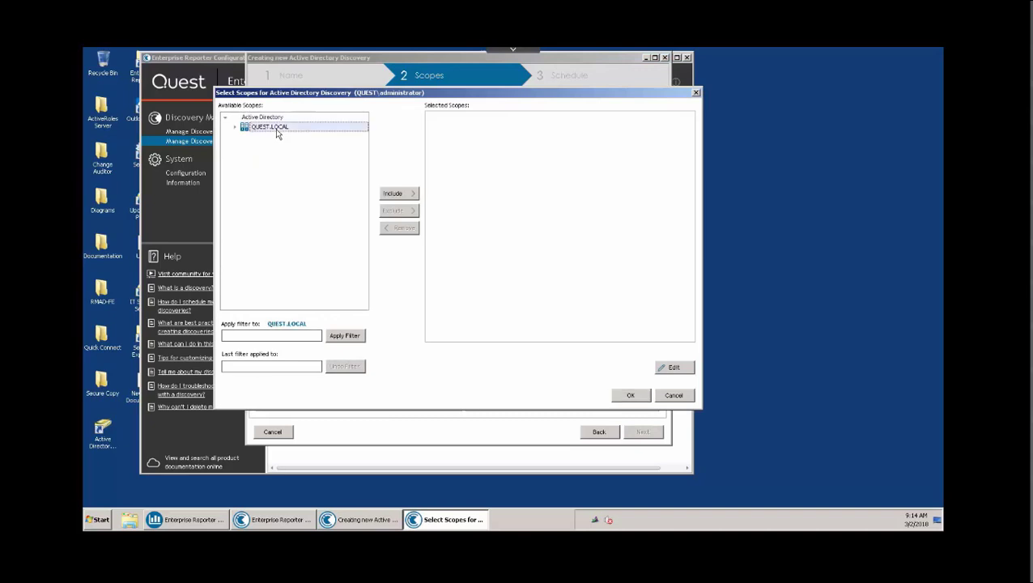
{"action": "left_click", "coordinate": [404, 194]}
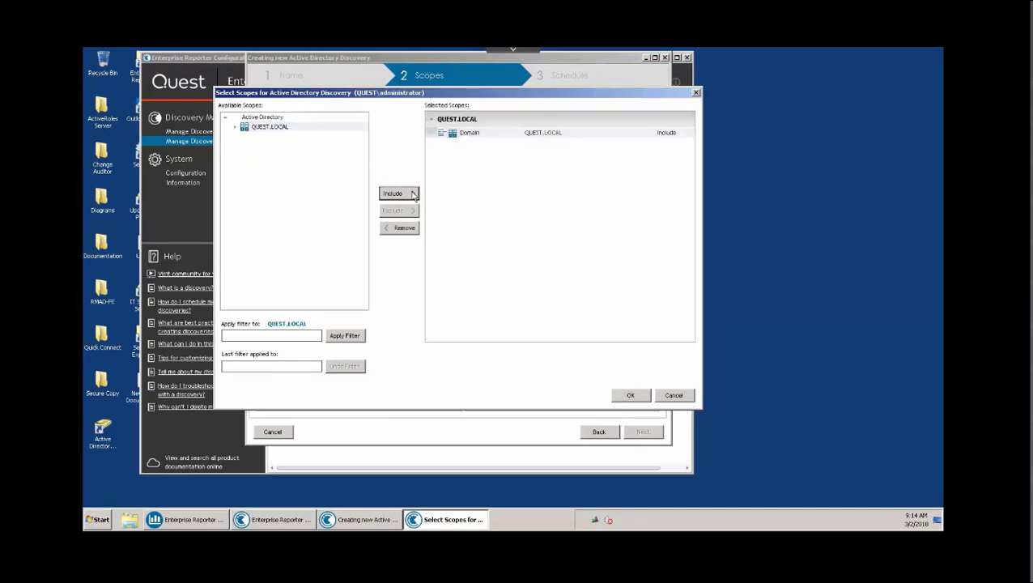
{"action": "left_click", "coordinate": [236, 128]}
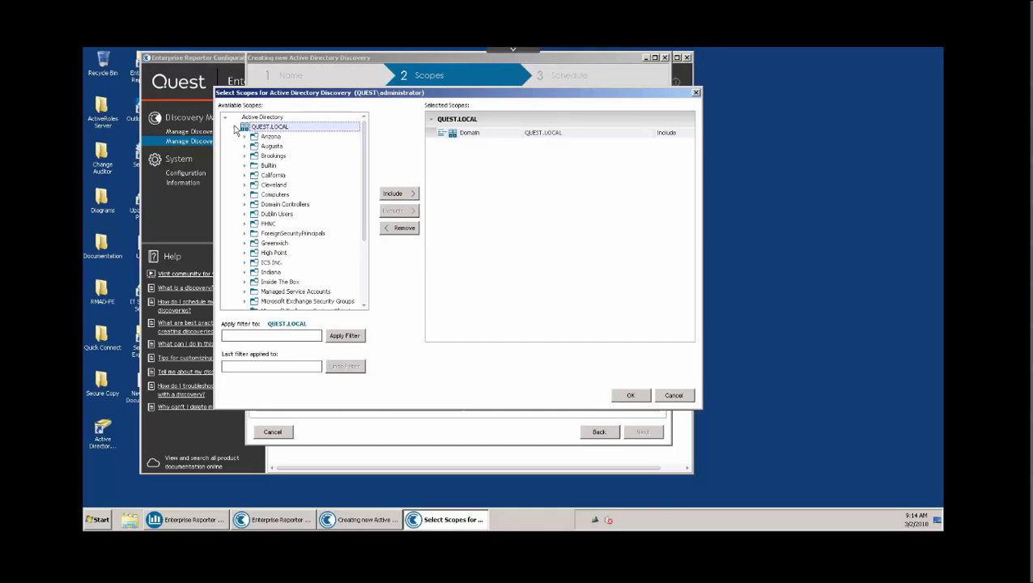
{"action": "left_click", "coordinate": [235, 128]}
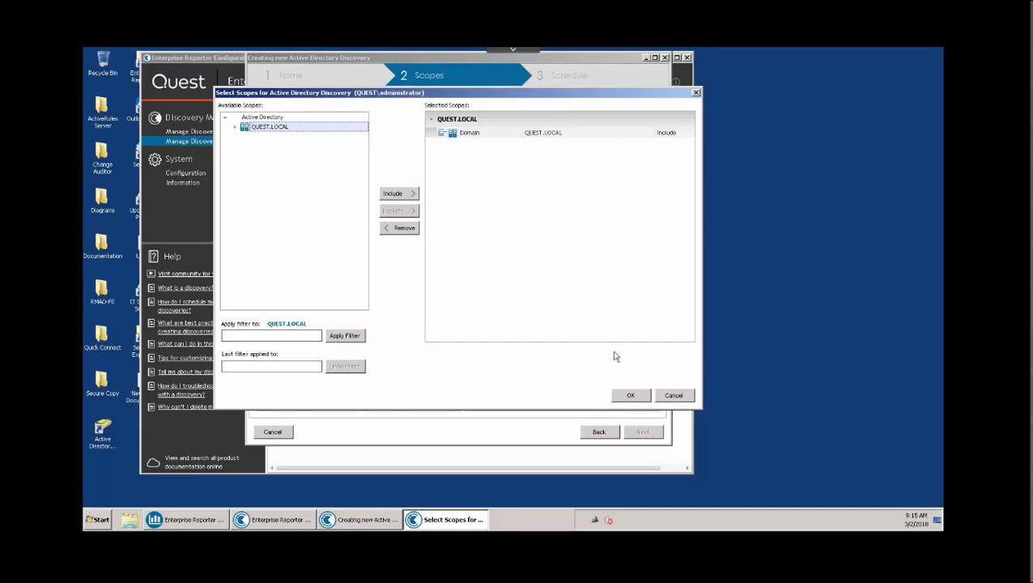
{"action": "left_click", "coordinate": [629, 396]}
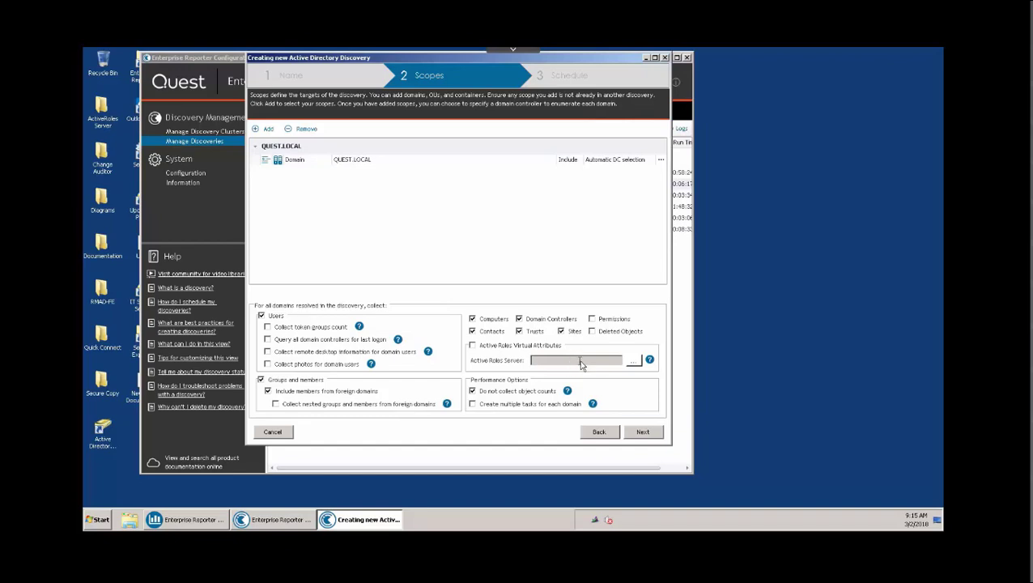
{"action": "left_click", "coordinate": [641, 433]}
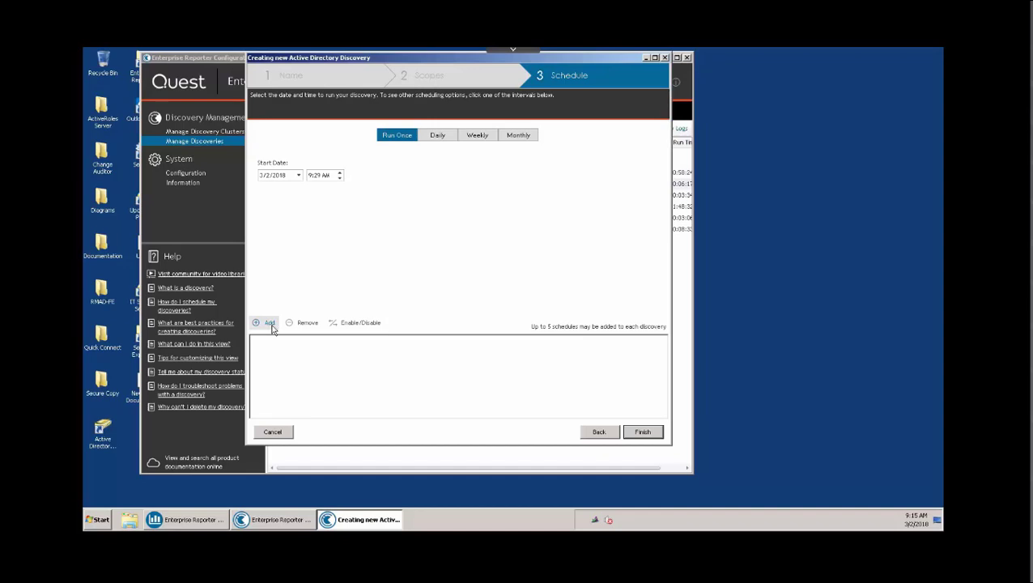
{"action": "left_click", "coordinate": [647, 437]}
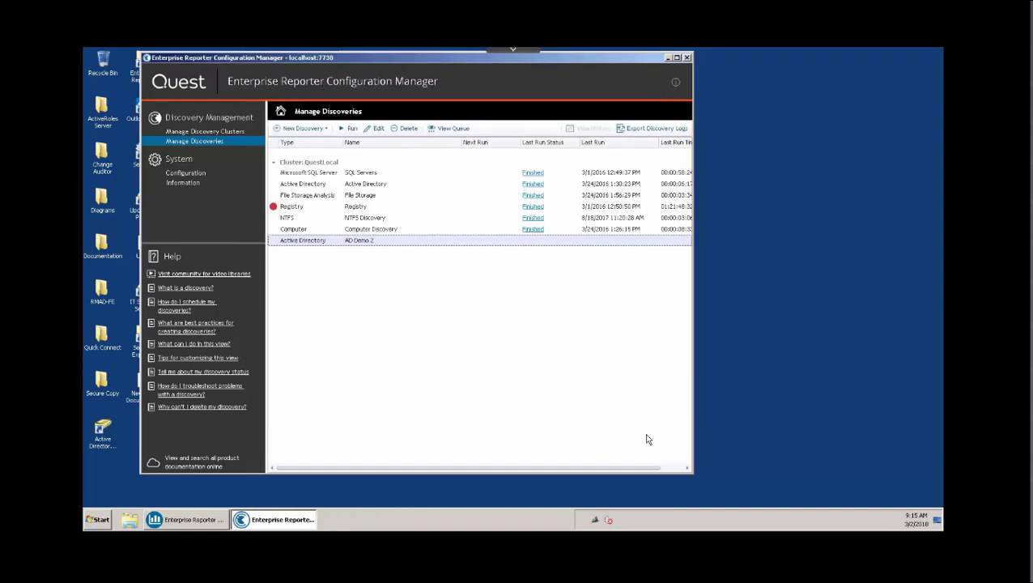
- Run the AD Demo 2 discovery and open the task details of its last run
{"action": "right_click", "coordinate": [361, 247]}
{"action": "left_click", "coordinate": [386, 251]}
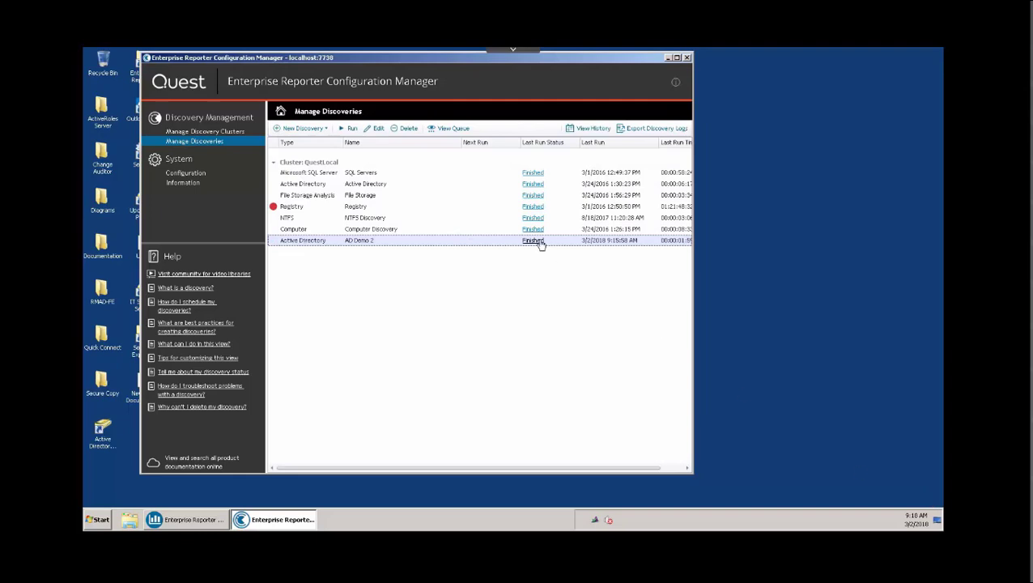
{"action": "left_click", "coordinate": [534, 241]}
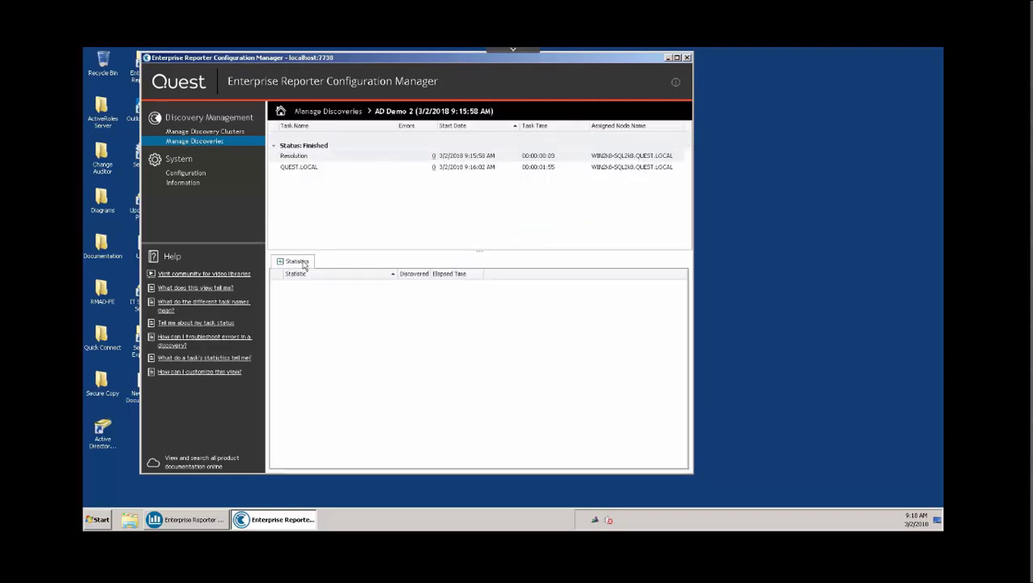
- Switch to Enterprise Reporter Report Manager and start a new report definition named AD information with Quest as author
{"action": "left_click", "coordinate": [201, 519]}
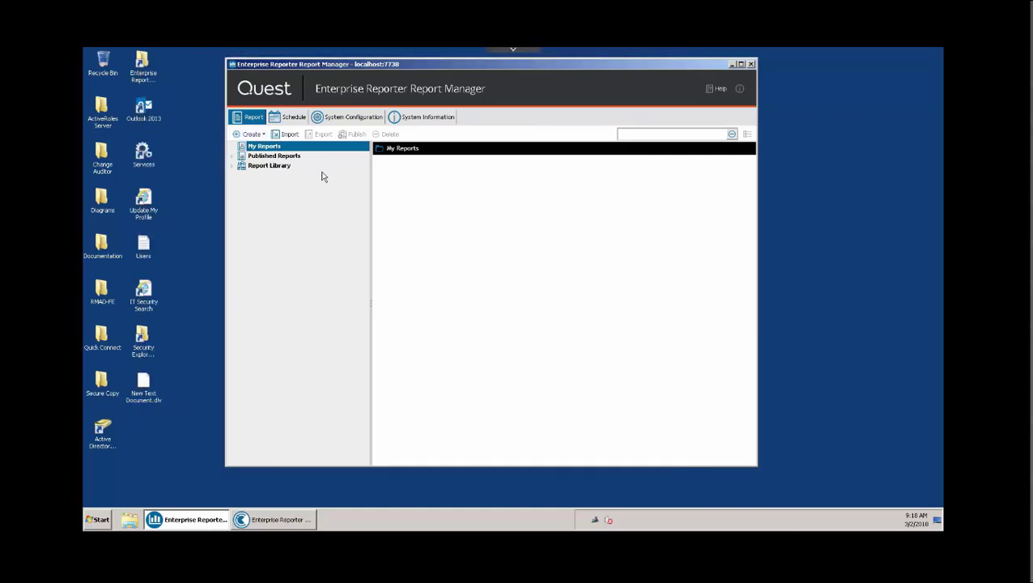
{"action": "left_click", "coordinate": [250, 133]}
{"action": "left_click", "coordinate": [275, 154]}
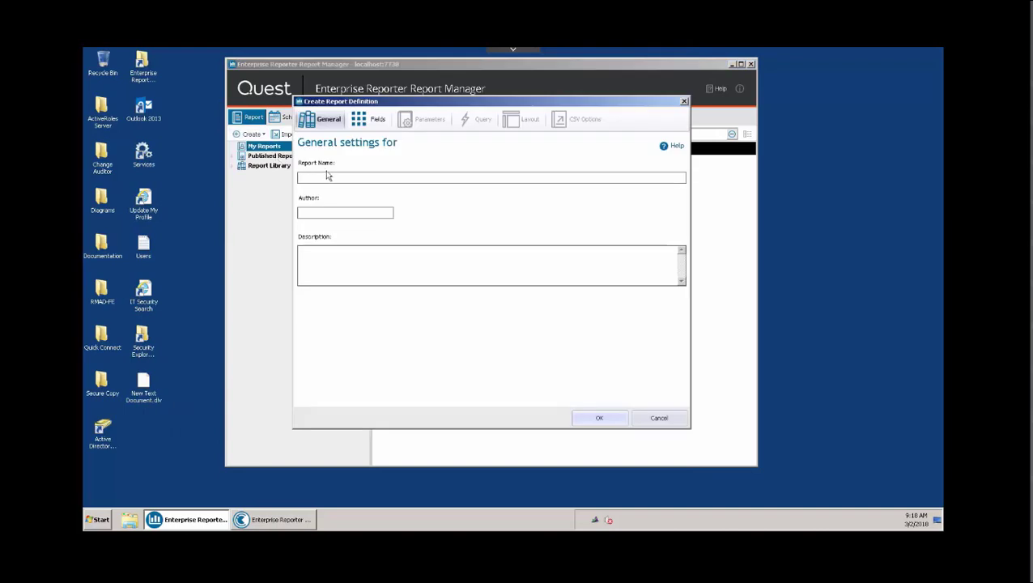
{"action": "type", "text": "Ad information"}
{"action": "key", "text": "Home"}
{"action": "key", "text": "Right"}
{"action": "key", "text": "Delete"}
{"action": "type", "text": "D"}
{"action": "left_click", "coordinate": [321, 213]}
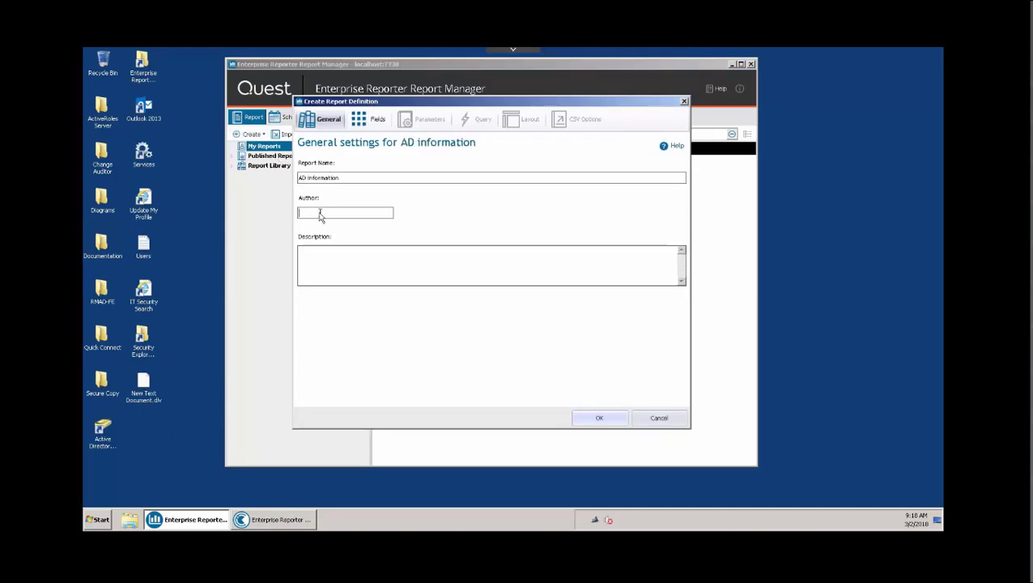
{"action": "type", "text": "Quest"}
- Set the report type to Active Directory Users, then try to save the report but decline to continue without a layout
{"action": "left_click", "coordinate": [376, 120]}
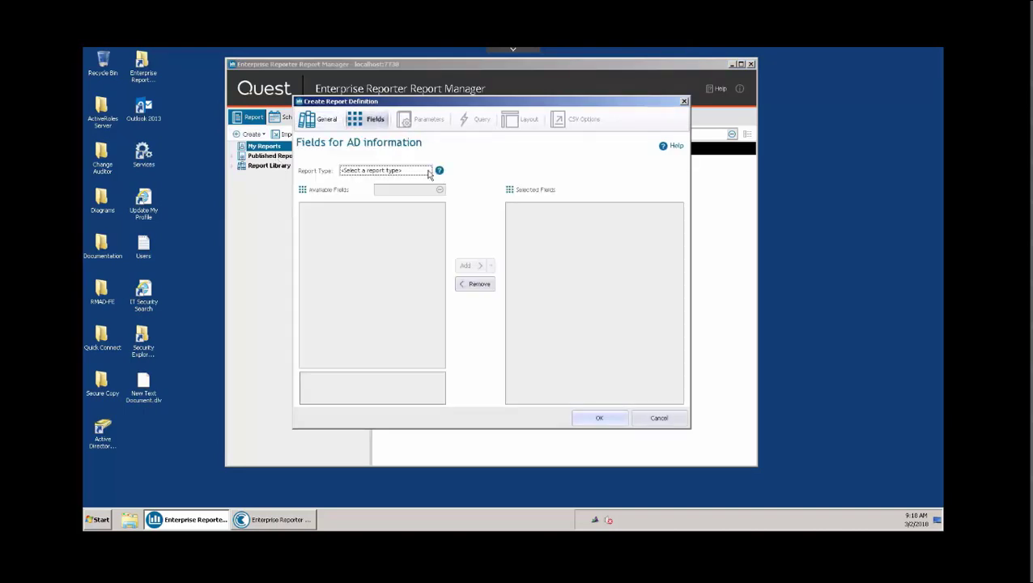
{"action": "left_click", "coordinate": [423, 173]}
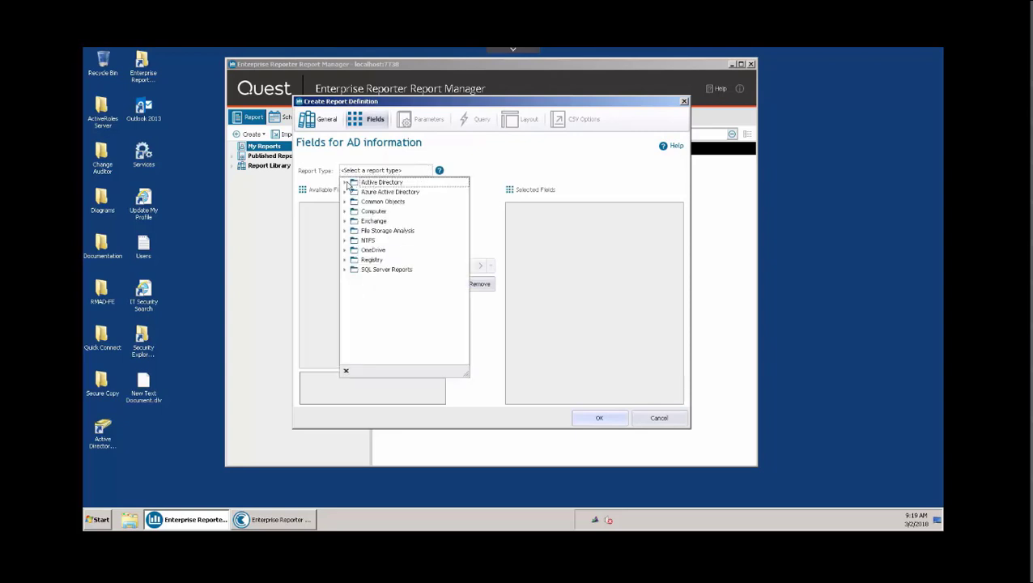
{"action": "left_click", "coordinate": [345, 185]}
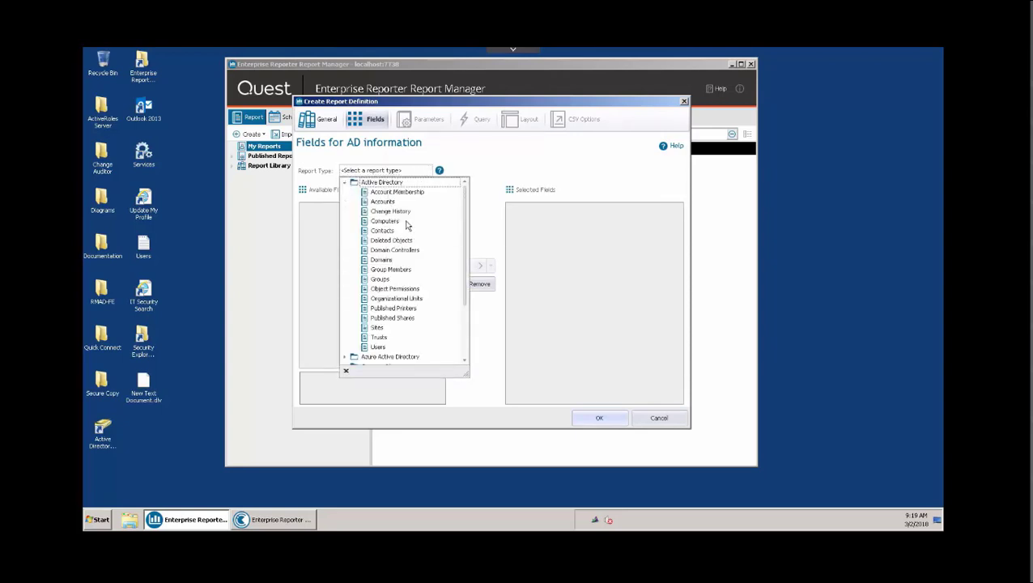
{"action": "left_click", "coordinate": [380, 350]}
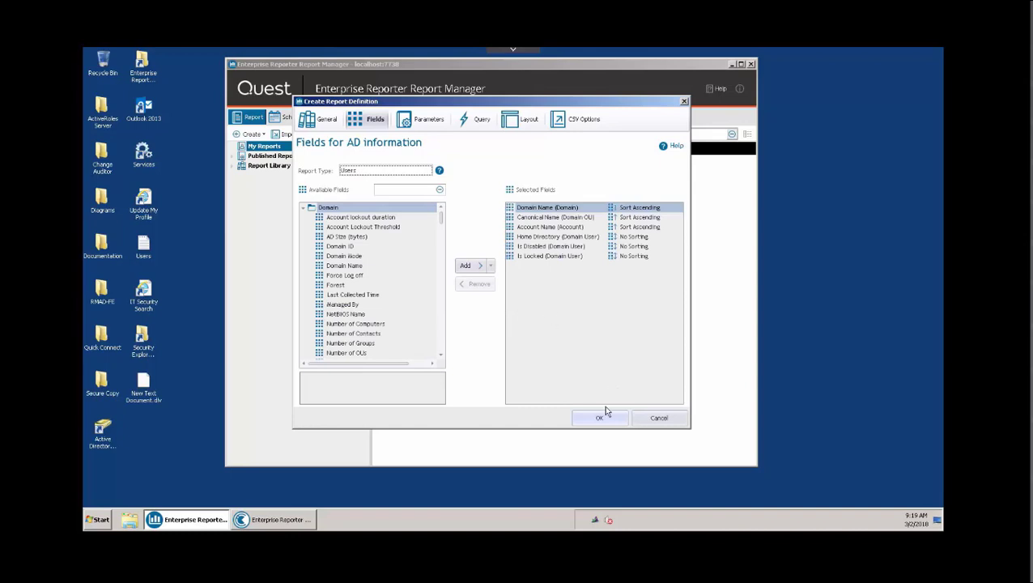
{"action": "left_click_drag", "start_coordinate": [442, 225], "coordinate": [441, 236]}
{"action": "left_click", "coordinate": [613, 417]}
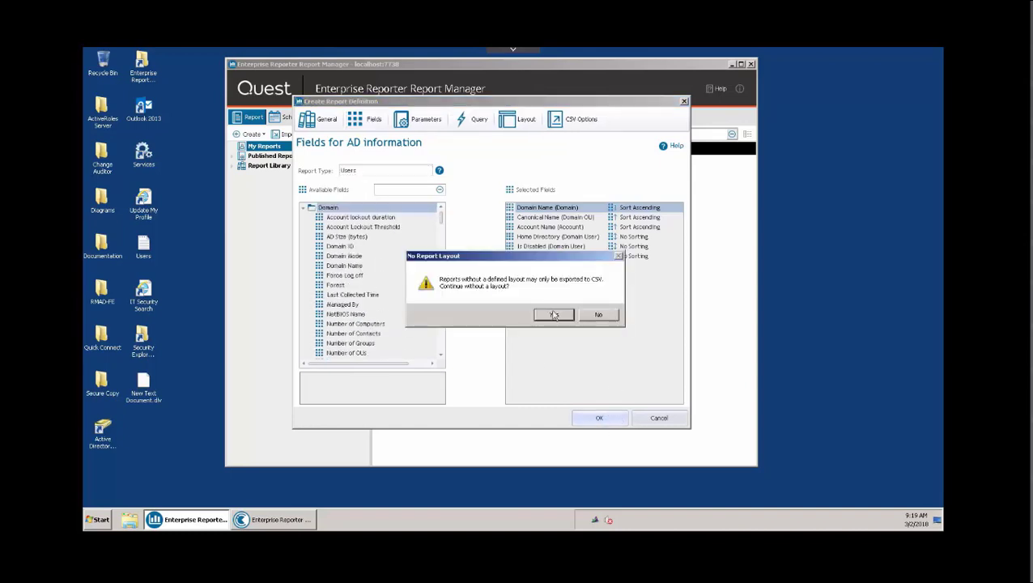
{"action": "left_click", "coordinate": [604, 316]}
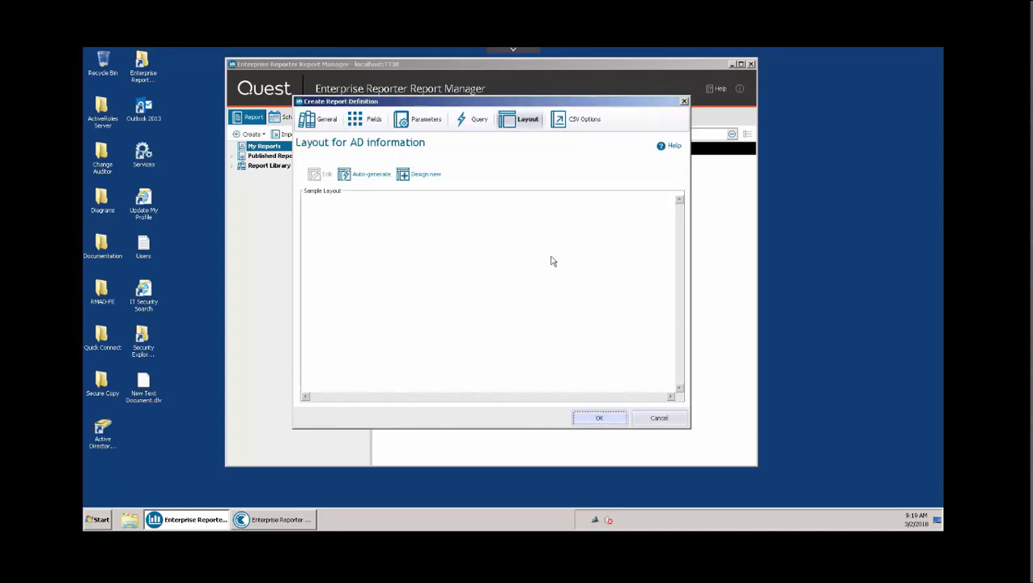
- Look at the options for creating a report parameter without adding one, and examine the report's SQL query
{"action": "left_click", "coordinate": [419, 123]}
{"action": "left_click", "coordinate": [317, 168]}
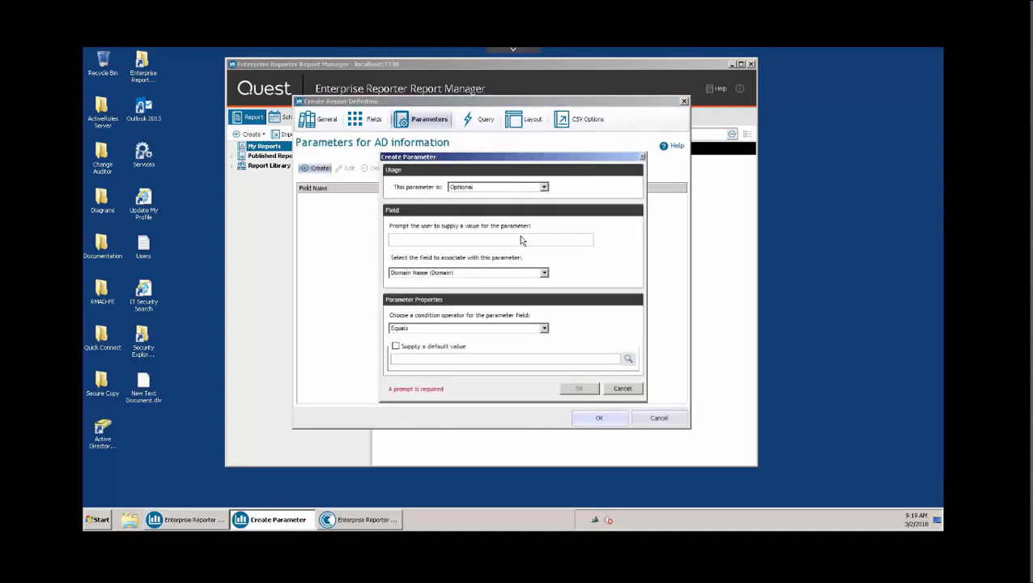
{"action": "left_click", "coordinate": [623, 388]}
{"action": "left_click", "coordinate": [479, 118]}
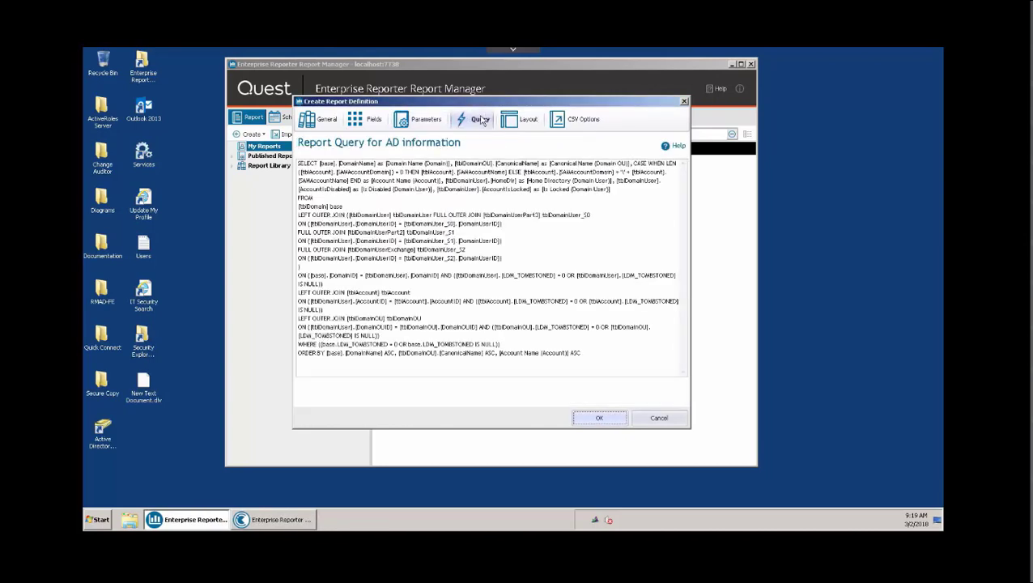
{"action": "key", "text": "ctrl+a"}
{"action": "left_click", "coordinate": [549, 235]}
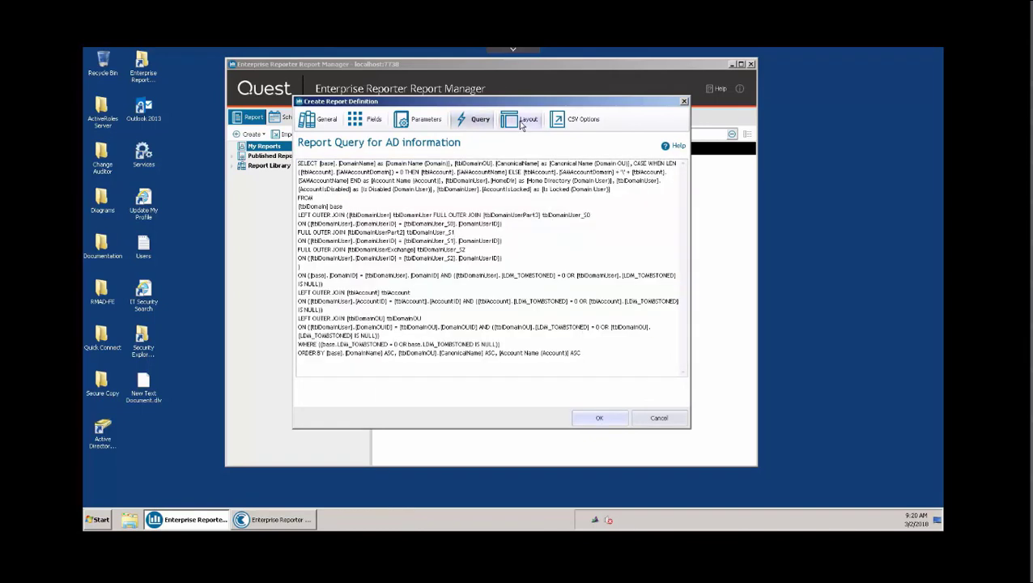
{"action": "left_click", "coordinate": [522, 122]}
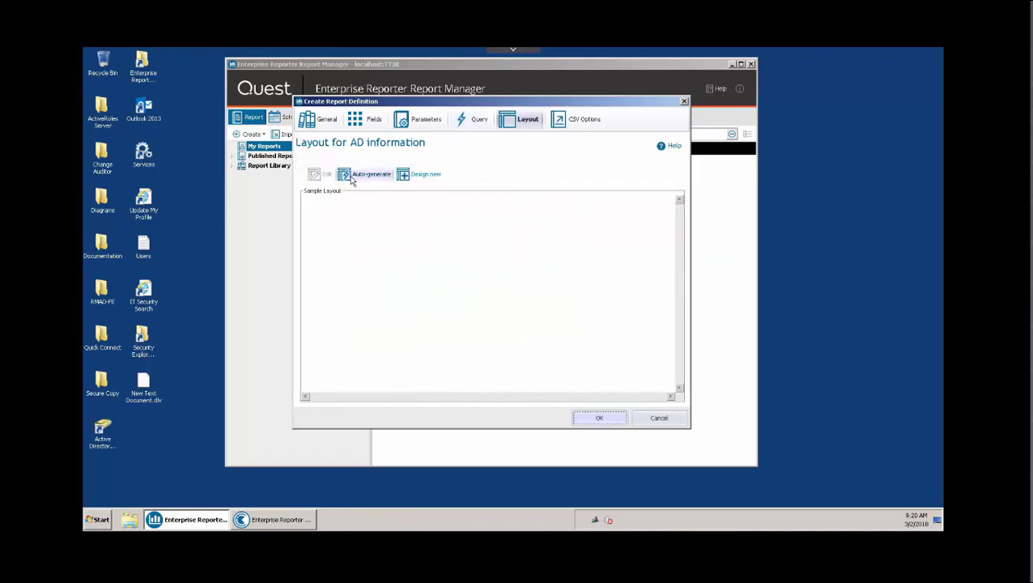
{"action": "left_click", "coordinate": [418, 175]}
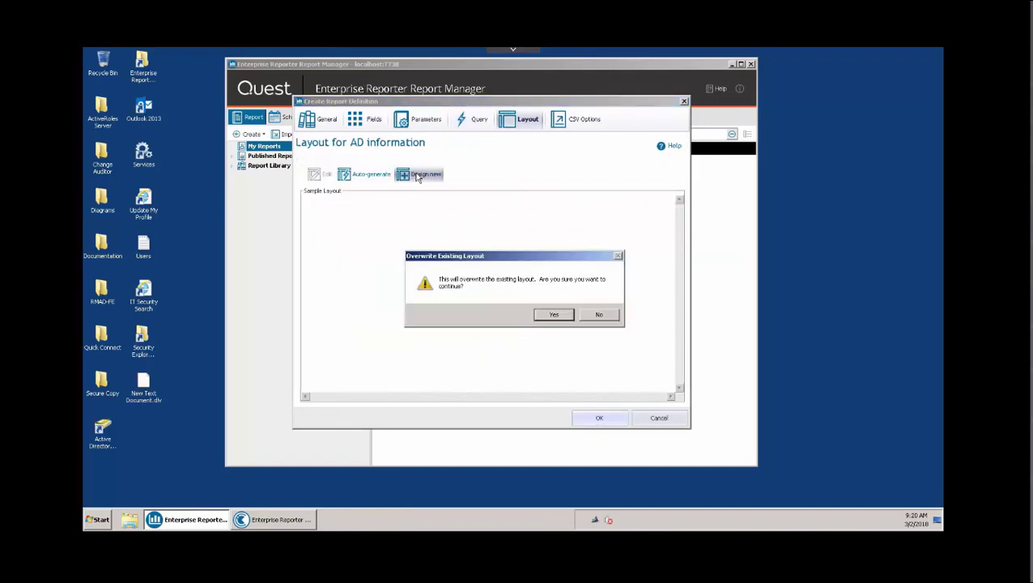
{"action": "left_click", "coordinate": [601, 315]}
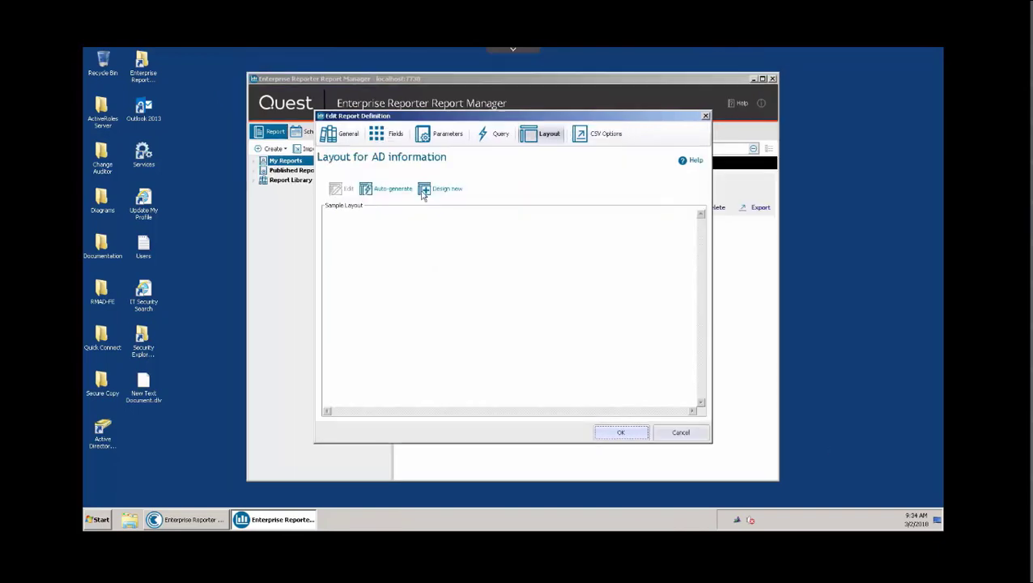
- Auto-generate a data-bound layout for the AD information report that displays all available fields, and save the report definition
{"action": "left_click", "coordinate": [377, 191]}
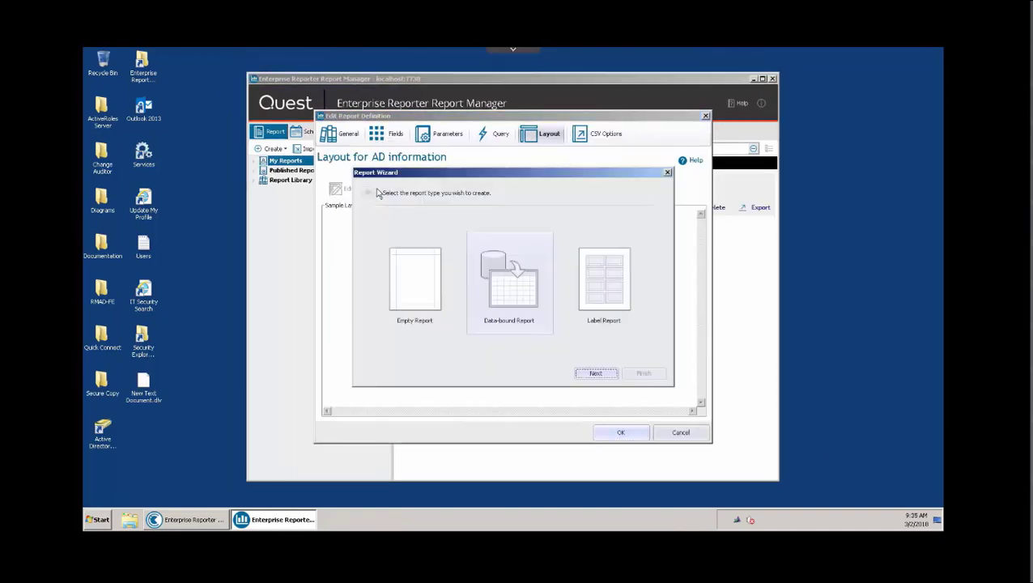
{"action": "left_click", "coordinate": [518, 314]}
{"action": "left_click", "coordinate": [605, 374]}
{"action": "left_click", "coordinate": [513, 276]}
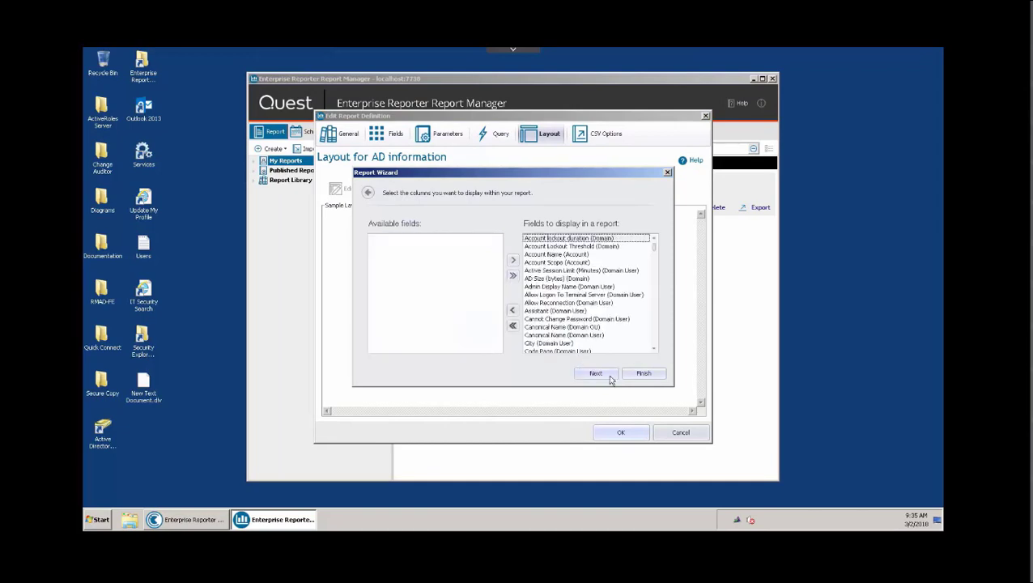
{"action": "left_click", "coordinate": [642, 373]}
{"action": "left_click", "coordinate": [631, 434]}
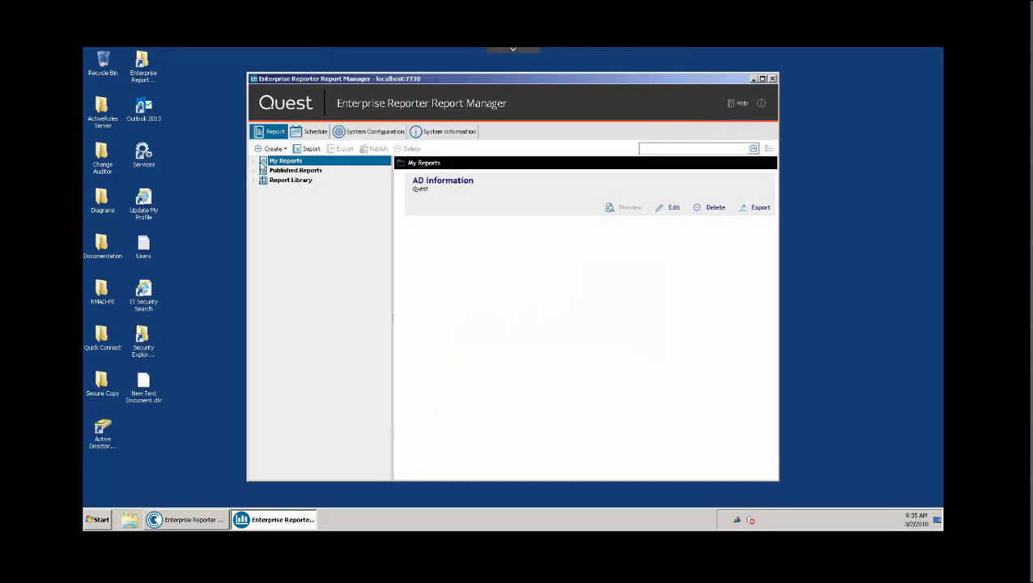
- Run the AD information report from My Reports and look through its output in the print preview
{"action": "left_click", "coordinate": [259, 161]}
{"action": "left_click", "coordinate": [292, 171]}
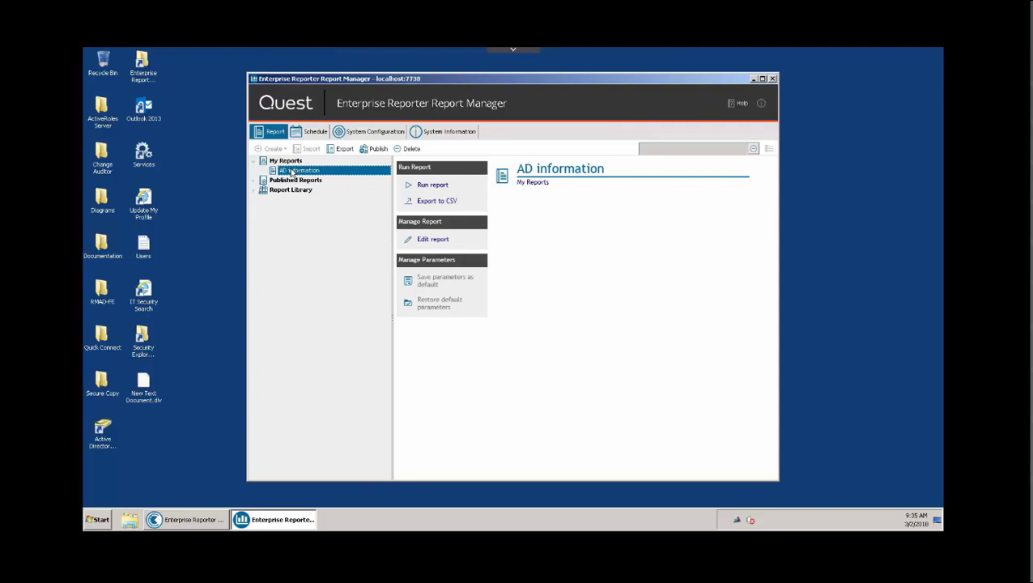
{"action": "left_click", "coordinate": [429, 185]}
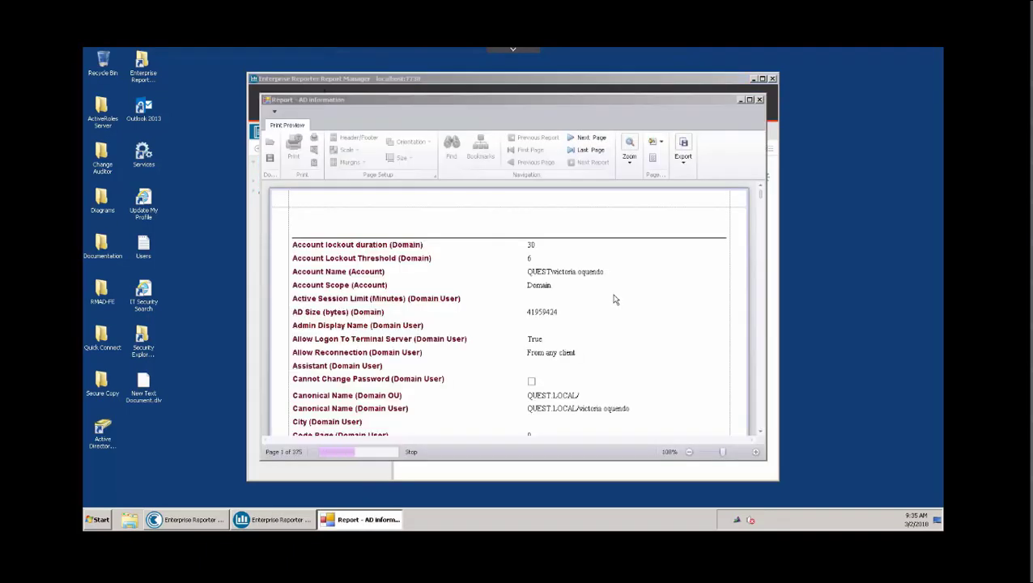
{"action": "mouse_move", "coordinate": [761, 194]}
{"action": "left_mouse_down"}
{"action": "mouse_move", "coordinate": [755, 241]}
{"action": "mouse_move", "coordinate": [758, 191]}
{"action": "left_mouse_up"}
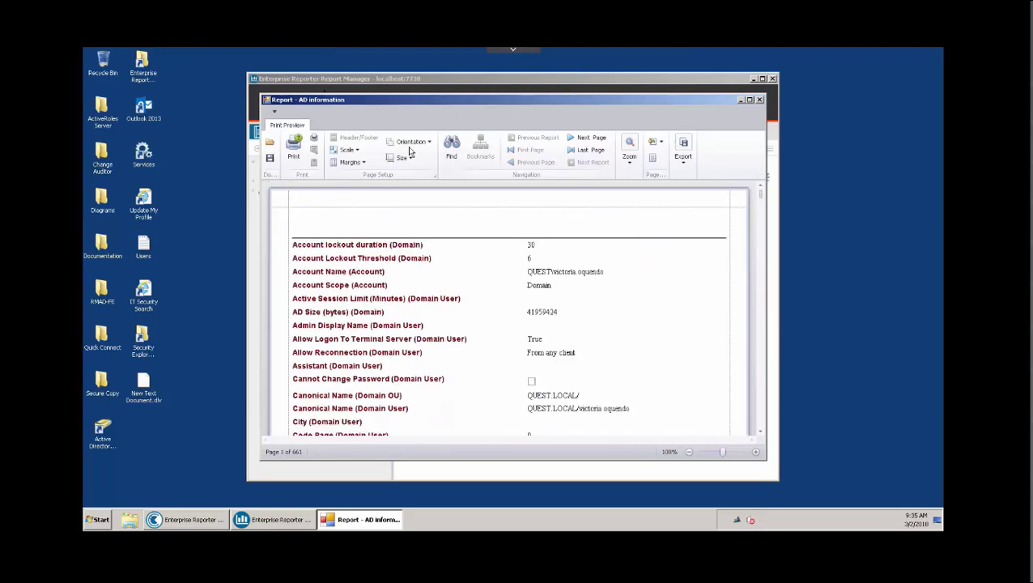
- Look at the PDF export options for the report without exporting it, and close the report preview
{"action": "left_click", "coordinate": [684, 150]}
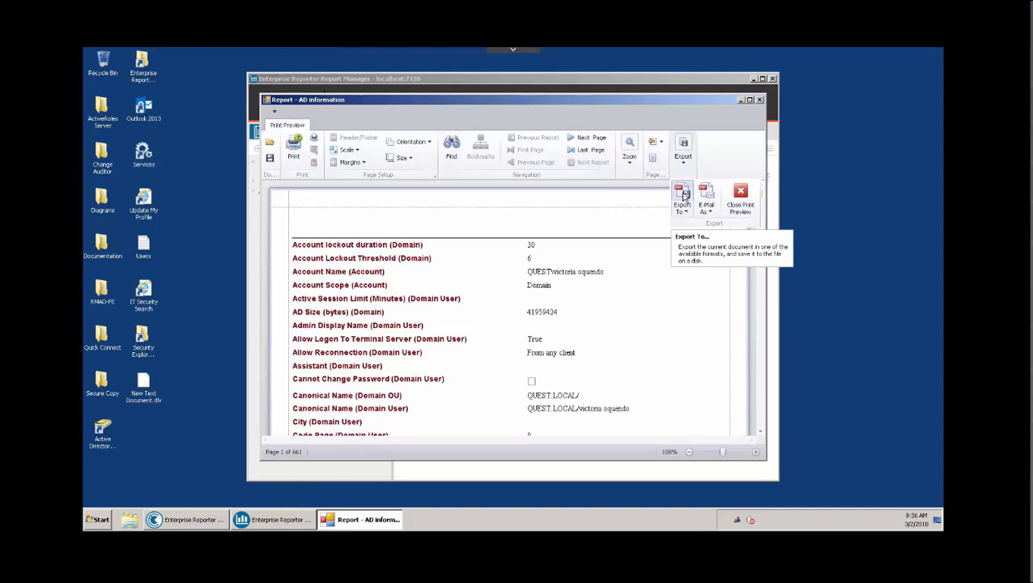
{"action": "left_click", "coordinate": [685, 198]}
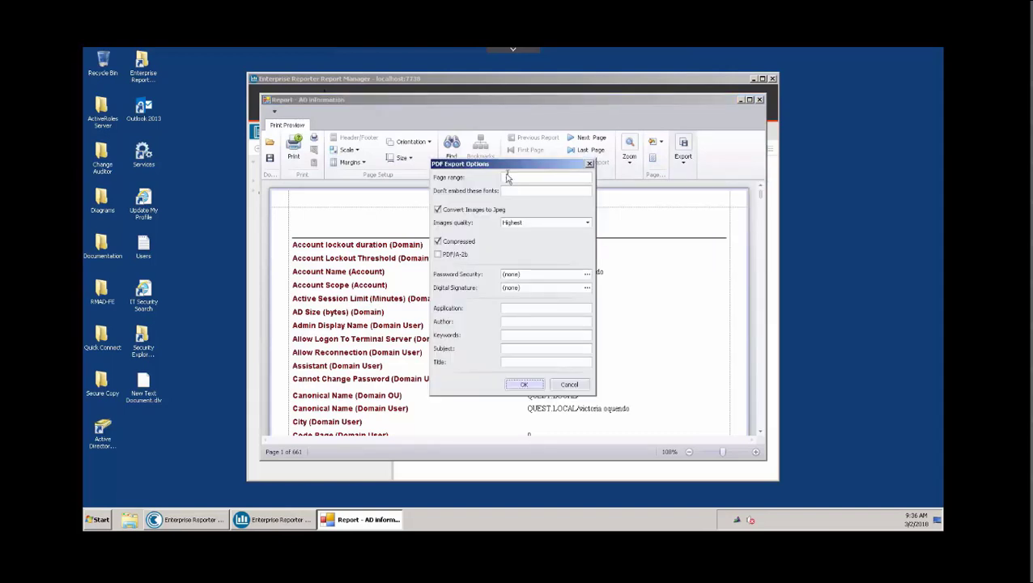
{"action": "left_click", "coordinate": [562, 386]}
{"action": "left_click", "coordinate": [759, 100]}
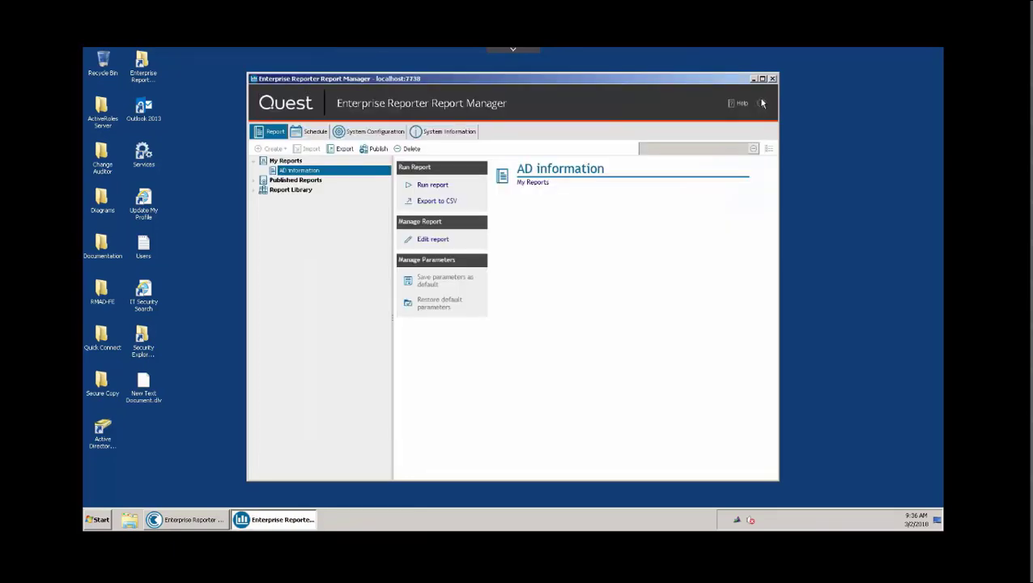
- Look over the existing report schedules and the system configuration options
{"action": "left_click", "coordinate": [316, 133]}
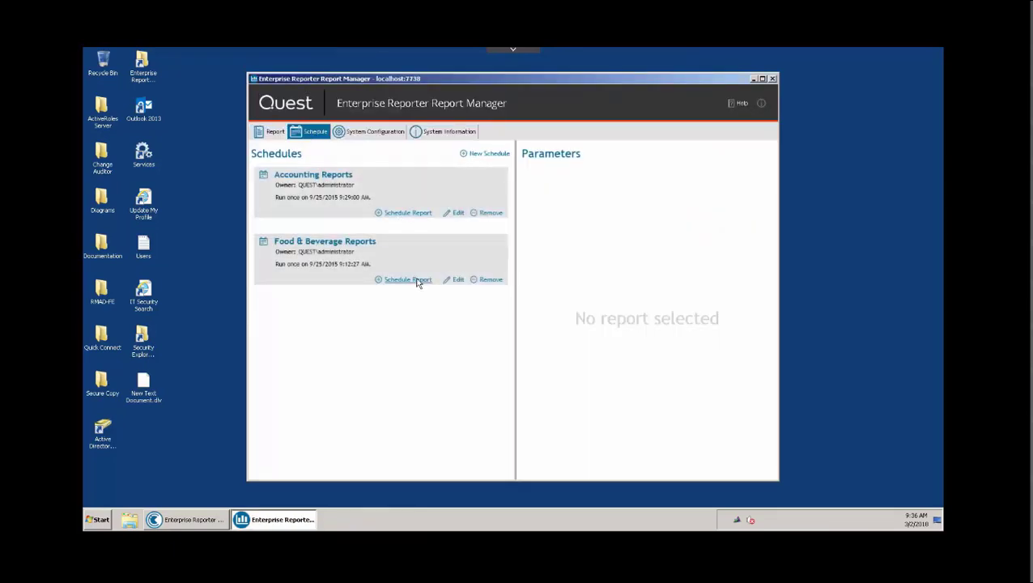
{"action": "left_click", "coordinate": [387, 132]}
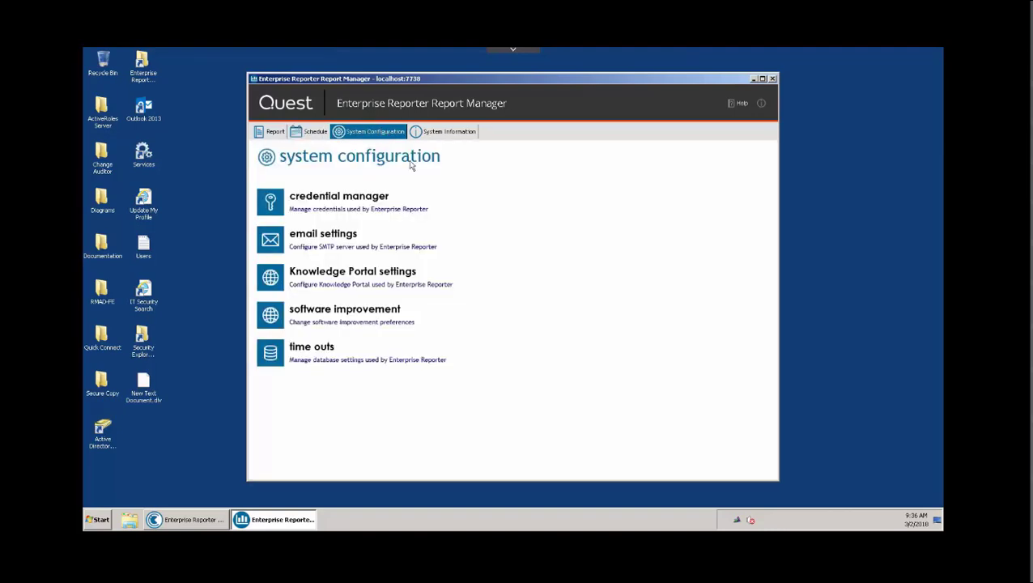